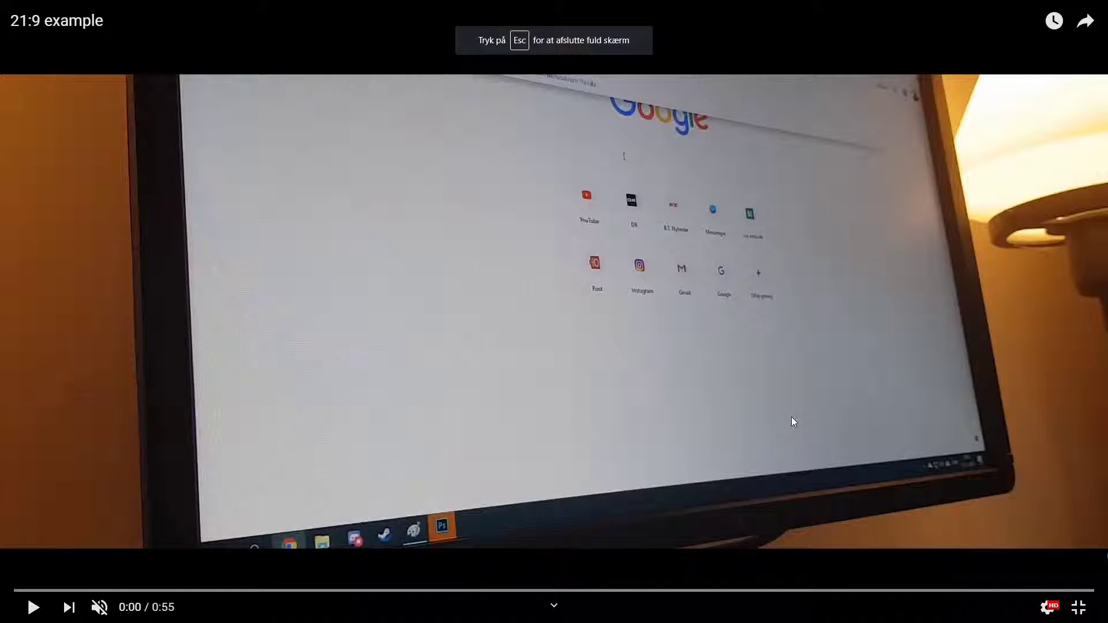
Step: Leave the 21:9 example's fullscreen, then watch the 4:3 example fullscreen and exit
{"action": "key", "text": "Escape"}
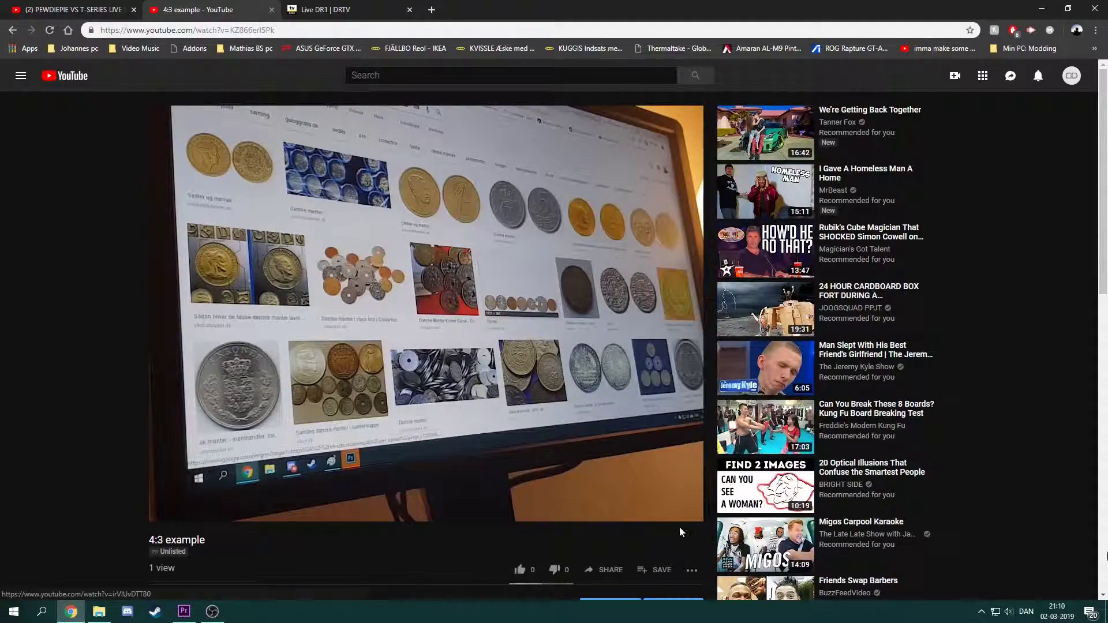
{"action": "left_click", "coordinate": [693, 513]}
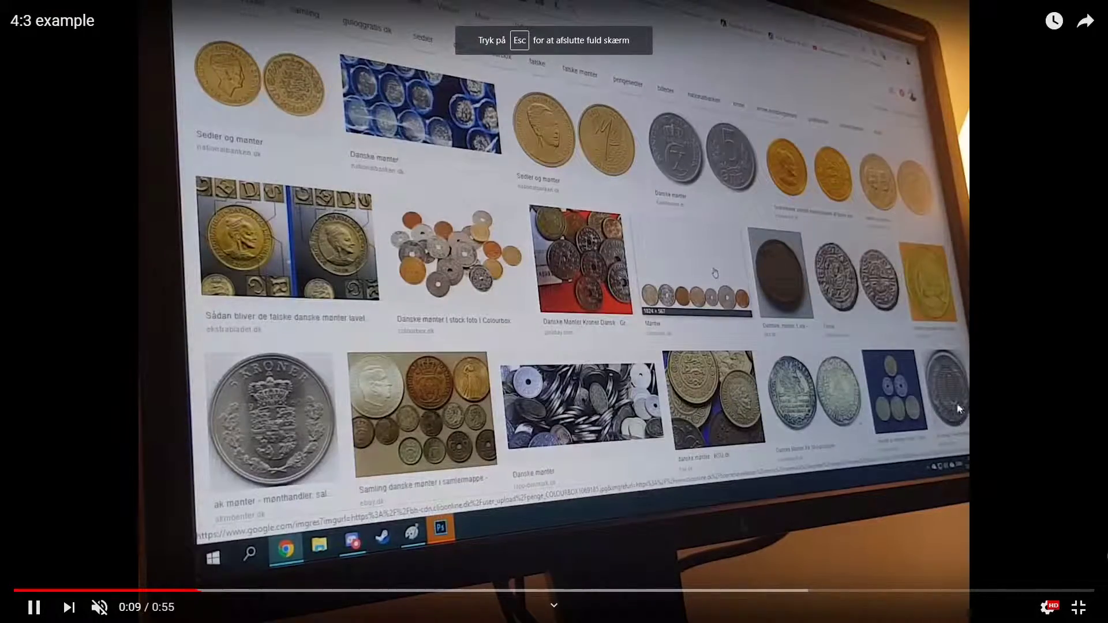
{"action": "key", "text": "Escape"}
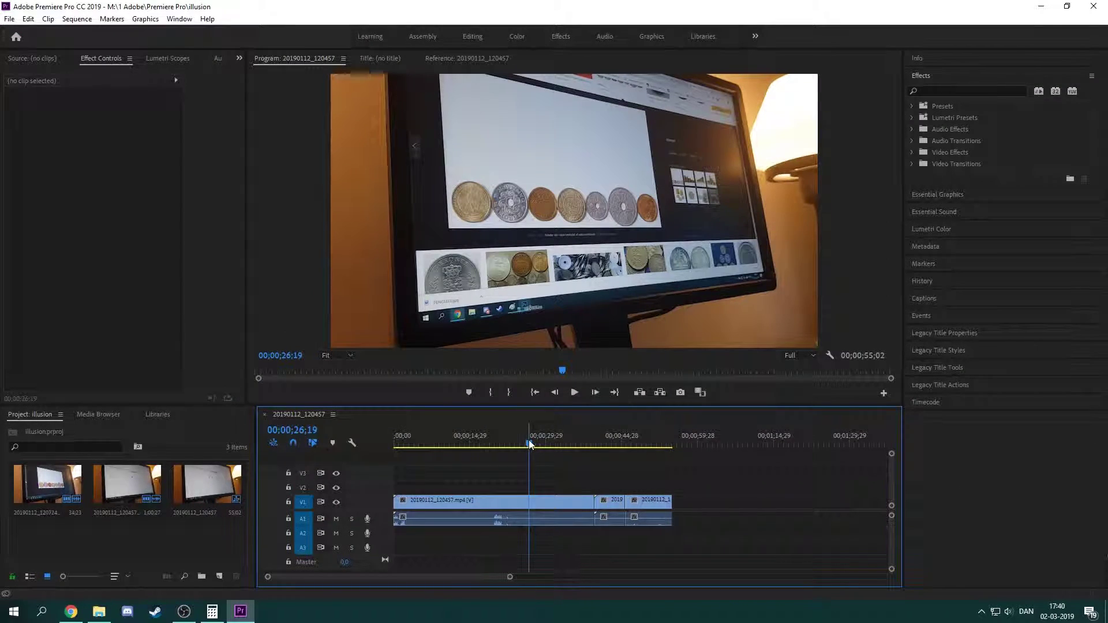
Step: Scrub and play the coin footage around 23–28 seconds, then open the Sequence menu
{"action": "left_click_drag", "start_coordinate": [535, 446], "coordinate": [615, 460]}
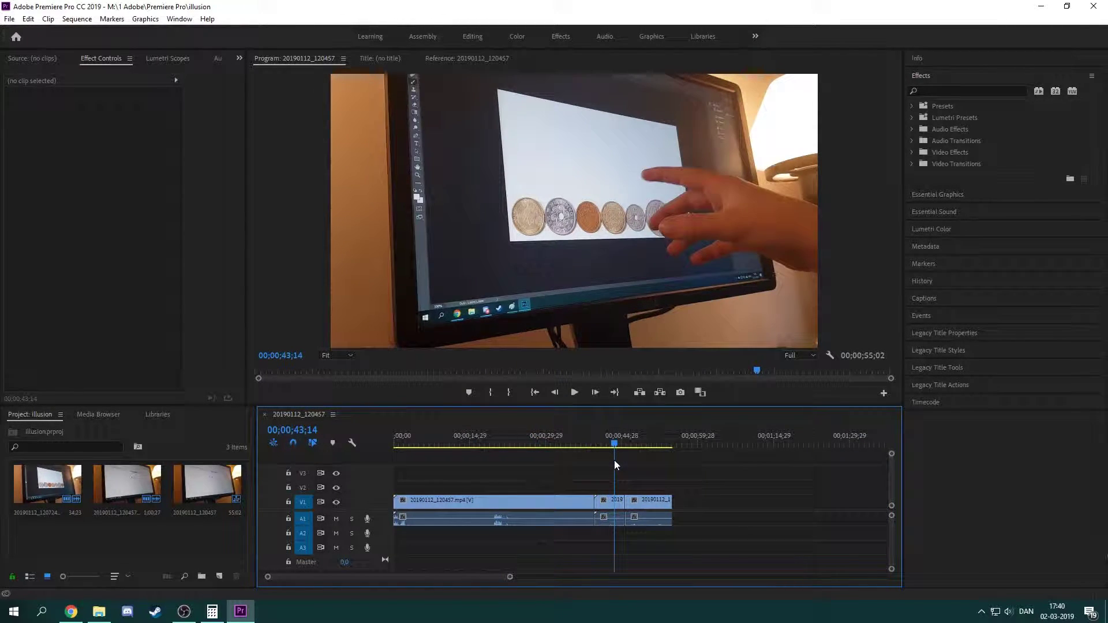
{"action": "key", "text": "space"}
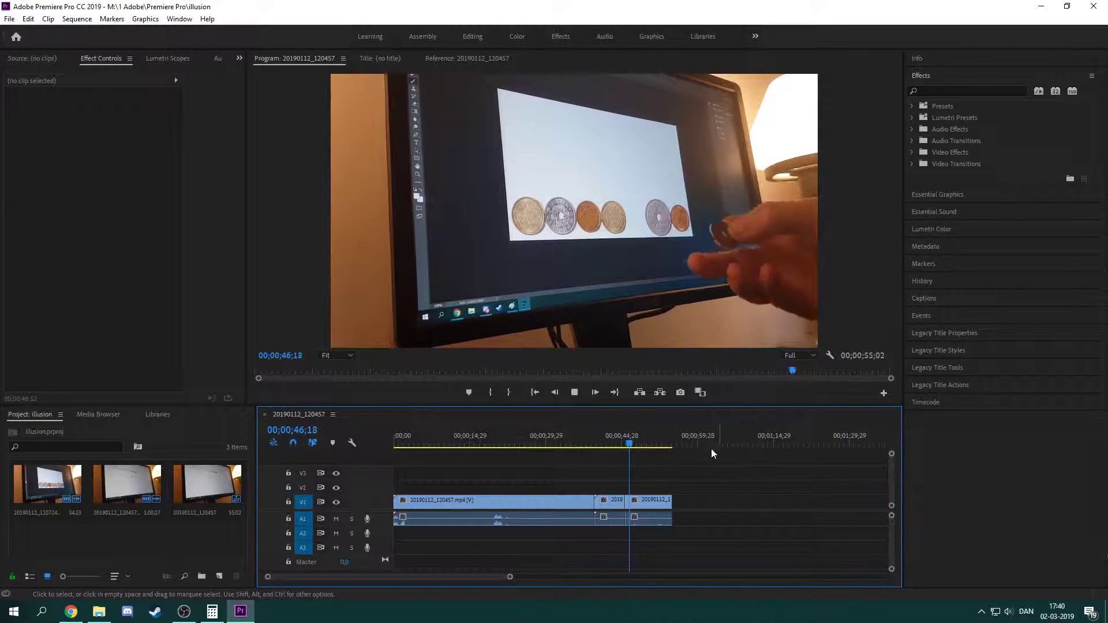
{"action": "left_click", "coordinate": [527, 448]}
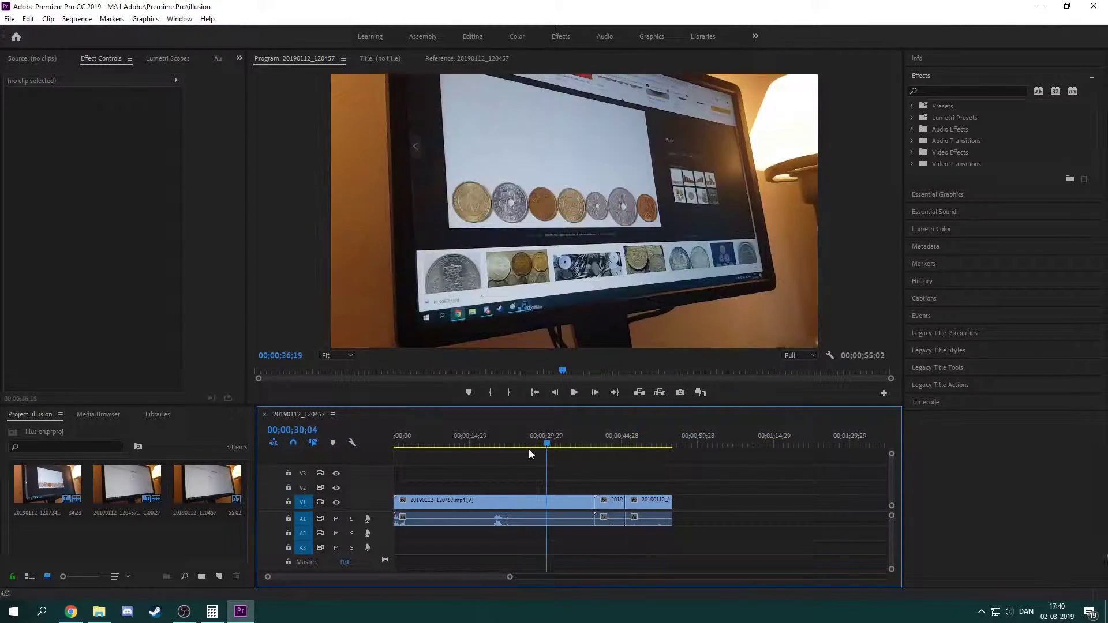
{"action": "left_click_drag", "start_coordinate": [524, 452], "coordinate": [512, 454]}
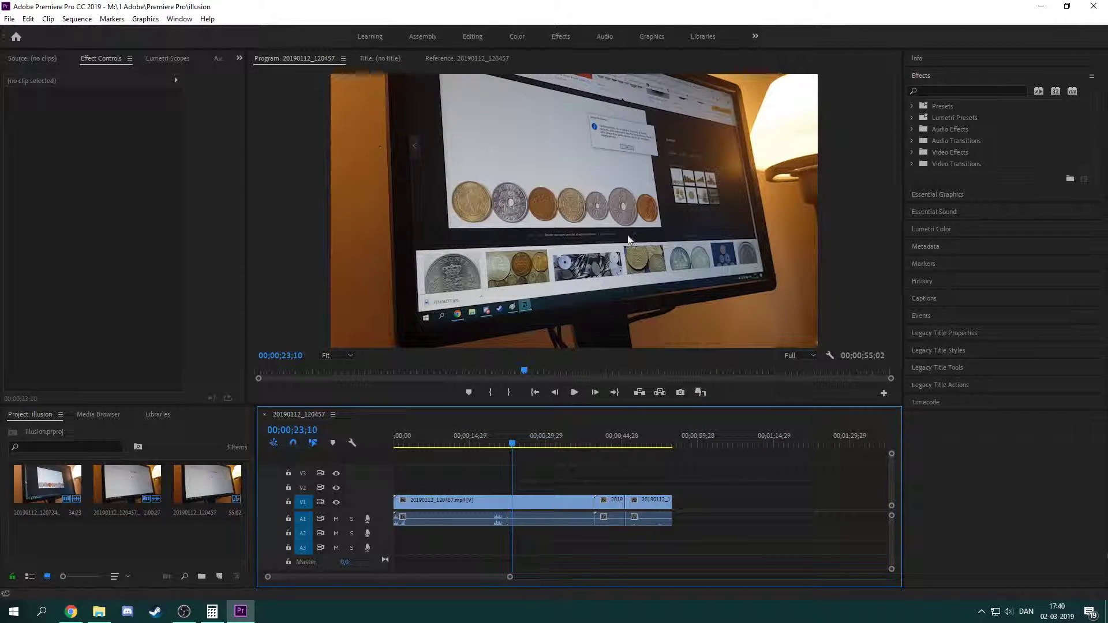
{"action": "mouse_move", "coordinate": [528, 448]}
{"action": "left_mouse_down"}
{"action": "mouse_move", "coordinate": [593, 448]}
{"action": "mouse_move", "coordinate": [538, 446]}
{"action": "left_mouse_up"}
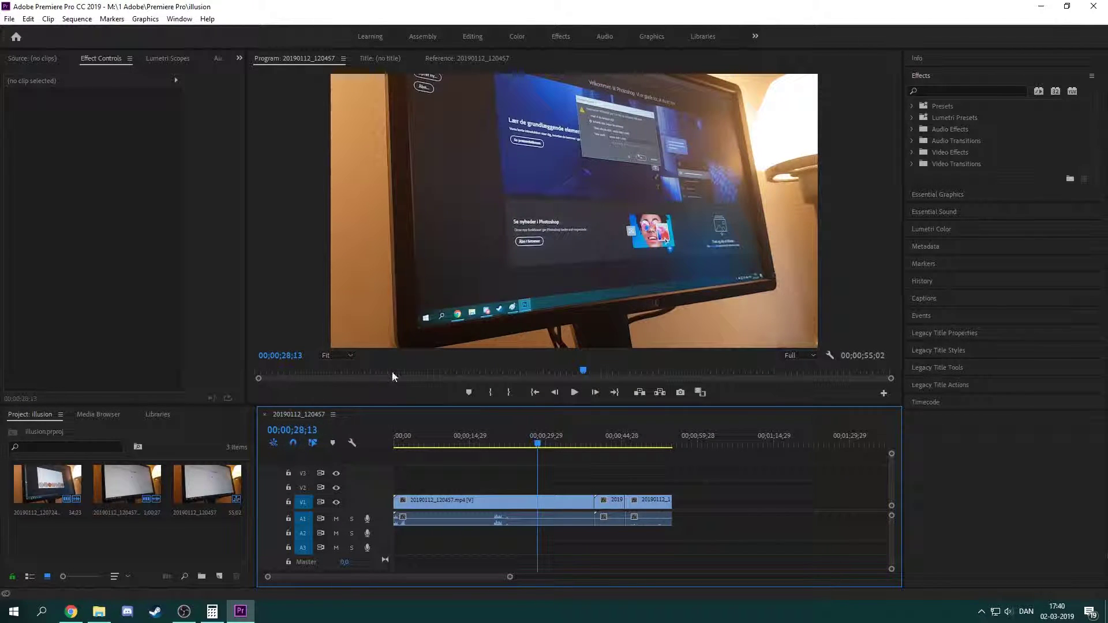
{"action": "left_click", "coordinate": [77, 18]}
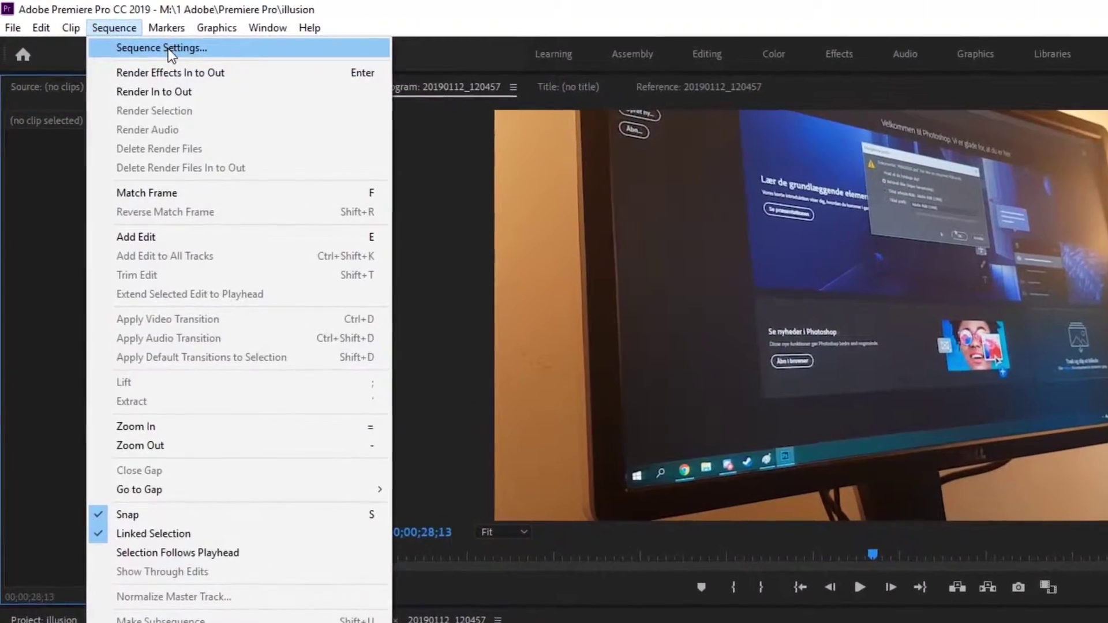
Step: Open the 1920×1080 Sequence Settings and shift the dialog slightly right
{"action": "left_click", "coordinate": [168, 48]}
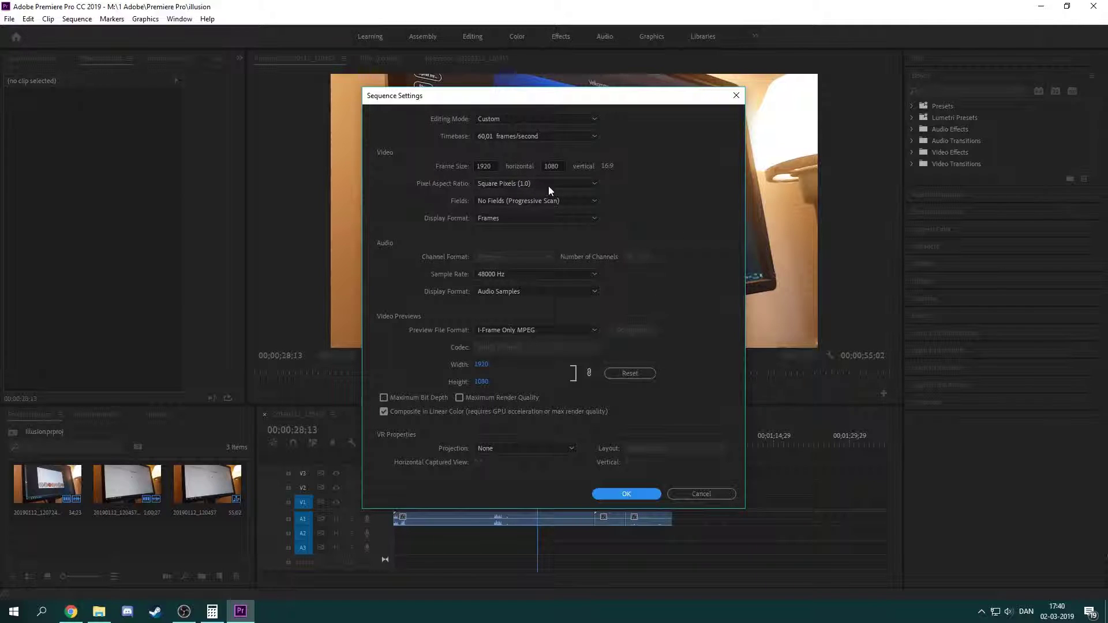
{"action": "left_click_drag", "start_coordinate": [557, 102], "coordinate": [604, 107]}
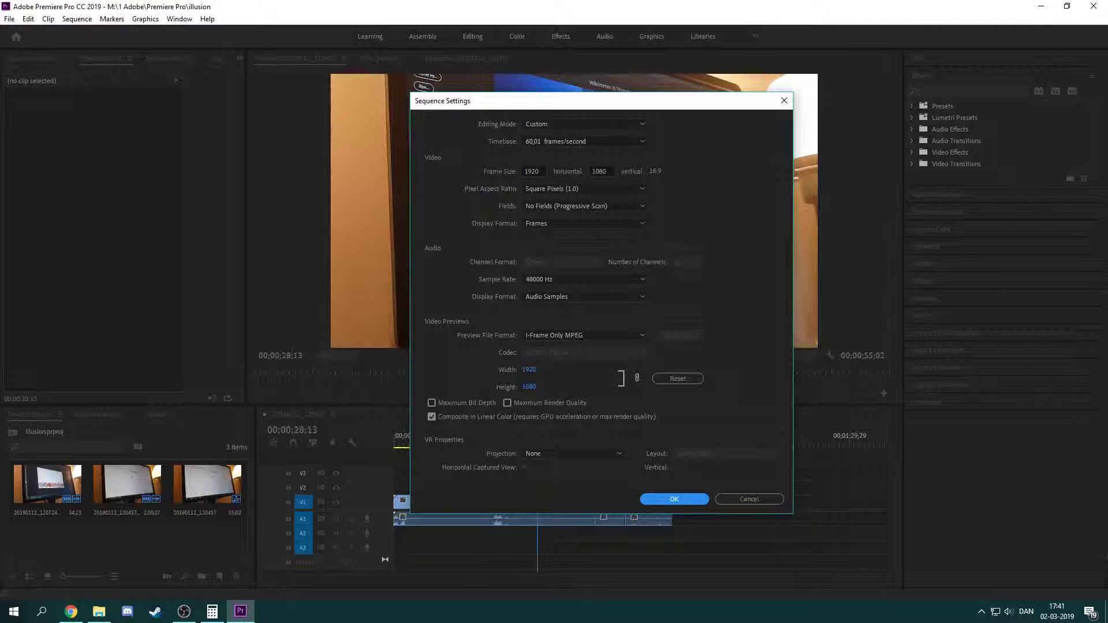
Step: Launch Calculator and position its window beside the sequence settings
{"action": "left_click", "coordinate": [211, 611]}
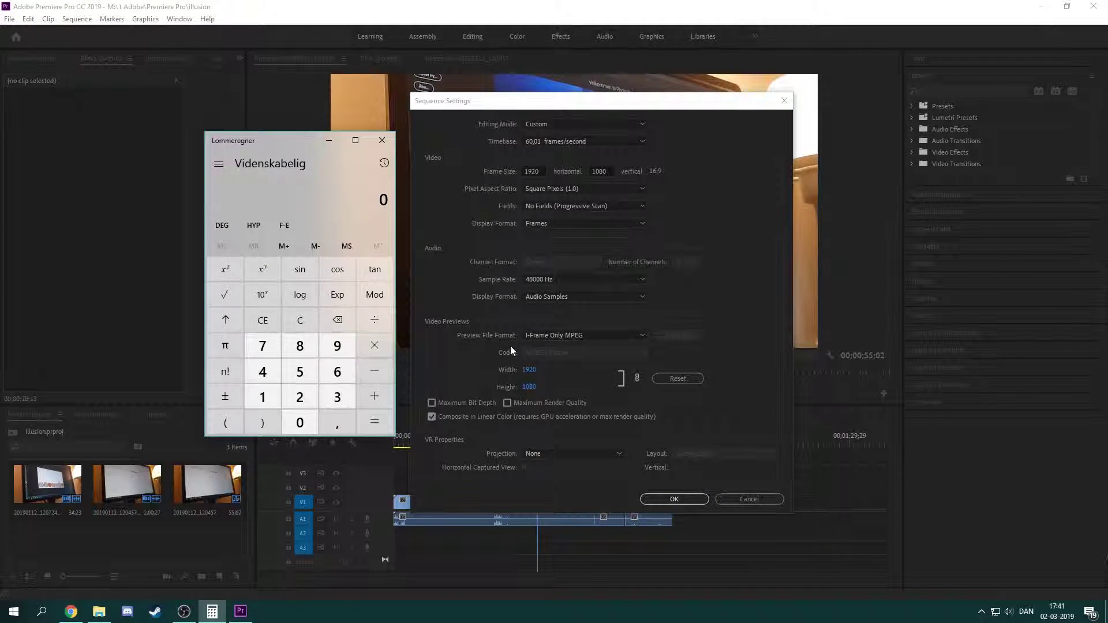
{"action": "left_click_drag", "start_coordinate": [305, 144], "coordinate": [312, 198]}
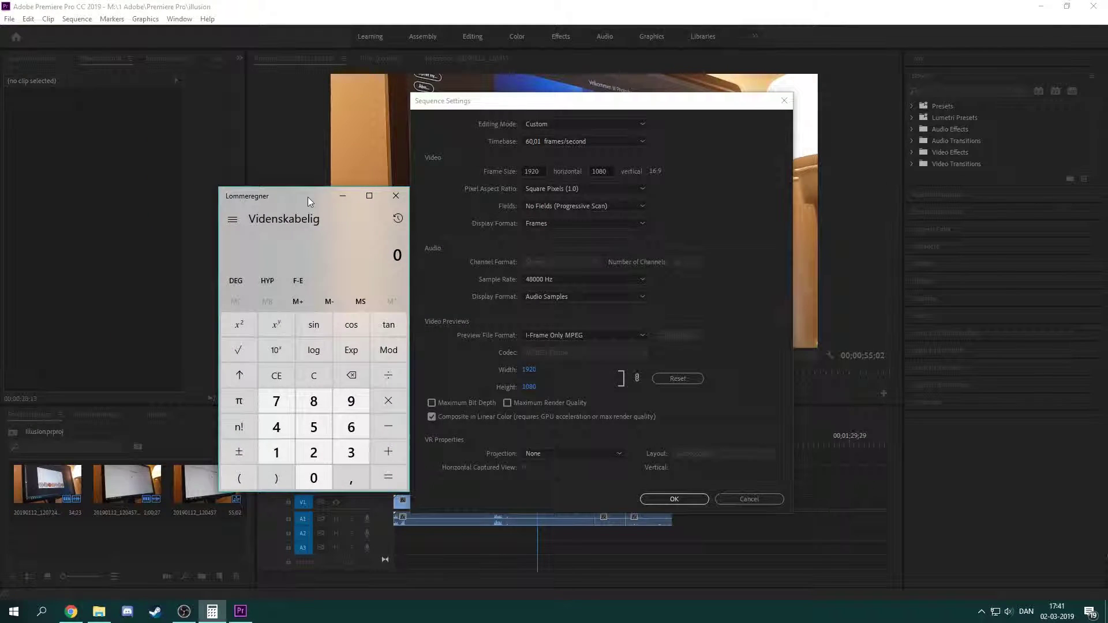
{"action": "left_click_drag", "start_coordinate": [308, 197], "coordinate": [313, 186]}
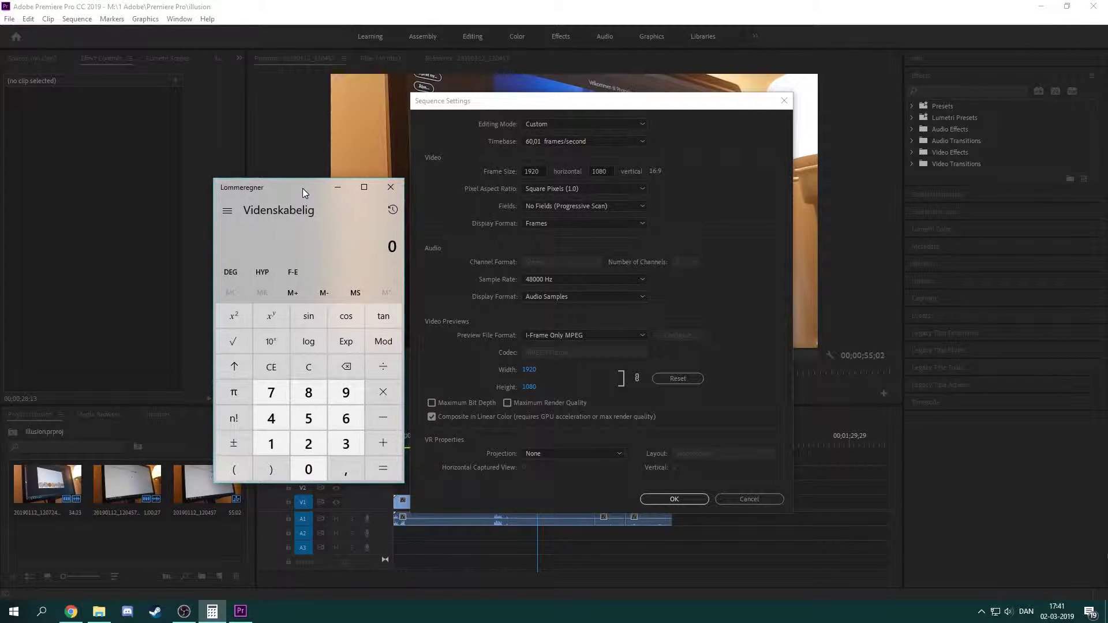
{"action": "left_click_drag", "start_coordinate": [313, 186], "coordinate": [287, 180]}
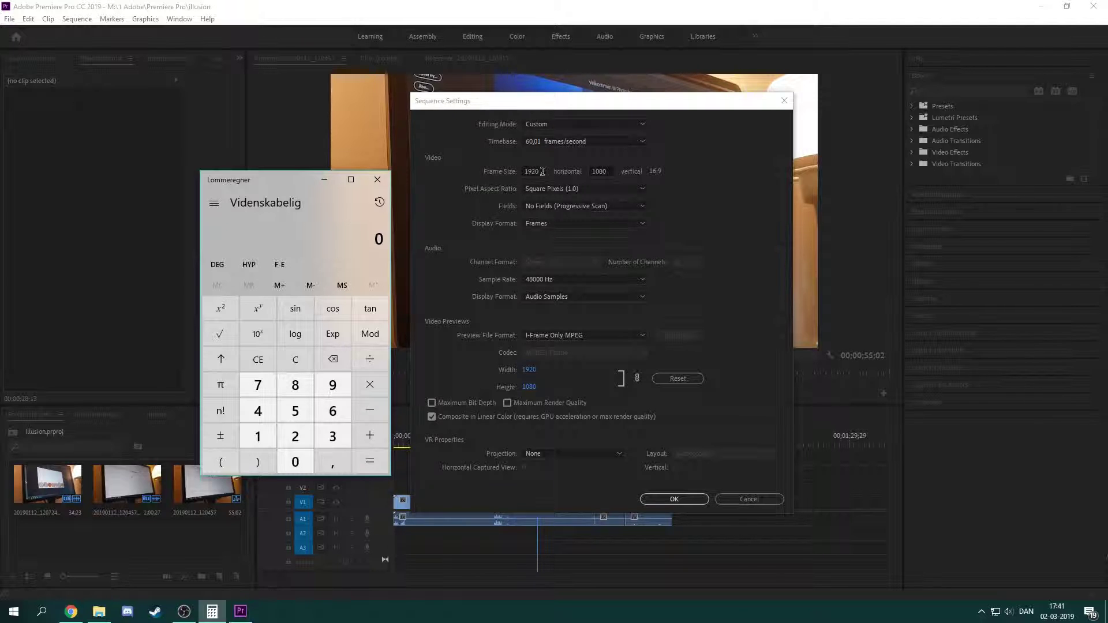
Step: Calculate 1920 ÷ 21 × 9 ≈ 822.86 for the 21:9 frame height
{"action": "left_click", "coordinate": [258, 436]}
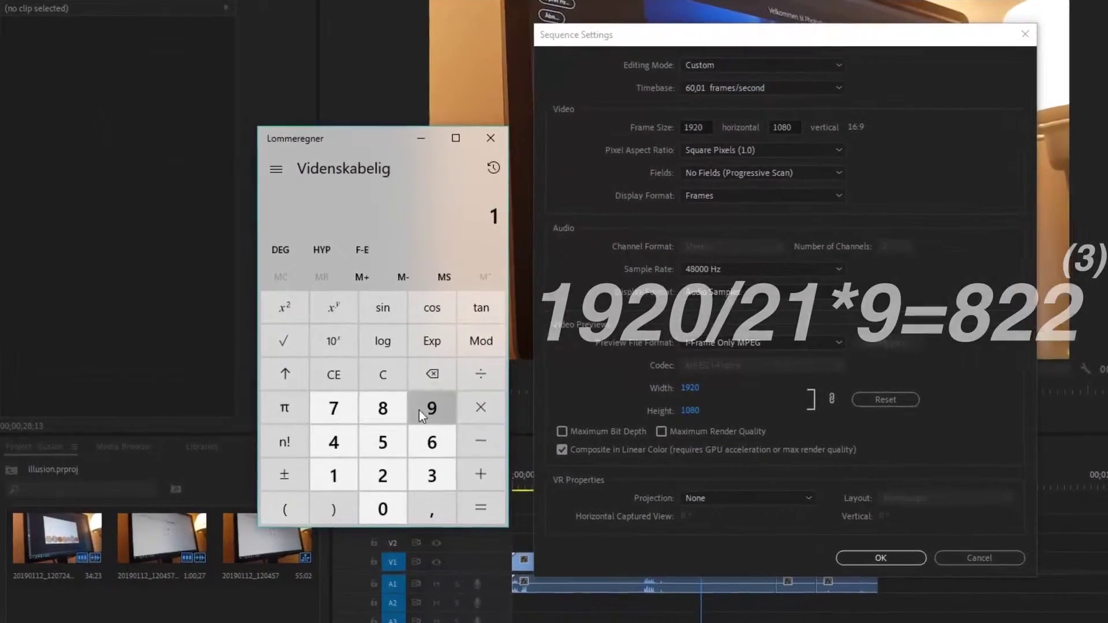
{"action": "left_click", "coordinate": [419, 411]}
{"action": "left_click", "coordinate": [383, 475]}
{"action": "left_click", "coordinate": [383, 510]}
{"action": "left_click", "coordinate": [492, 375]}
{"action": "left_click", "coordinate": [385, 477]}
{"action": "left_click", "coordinate": [335, 477]}
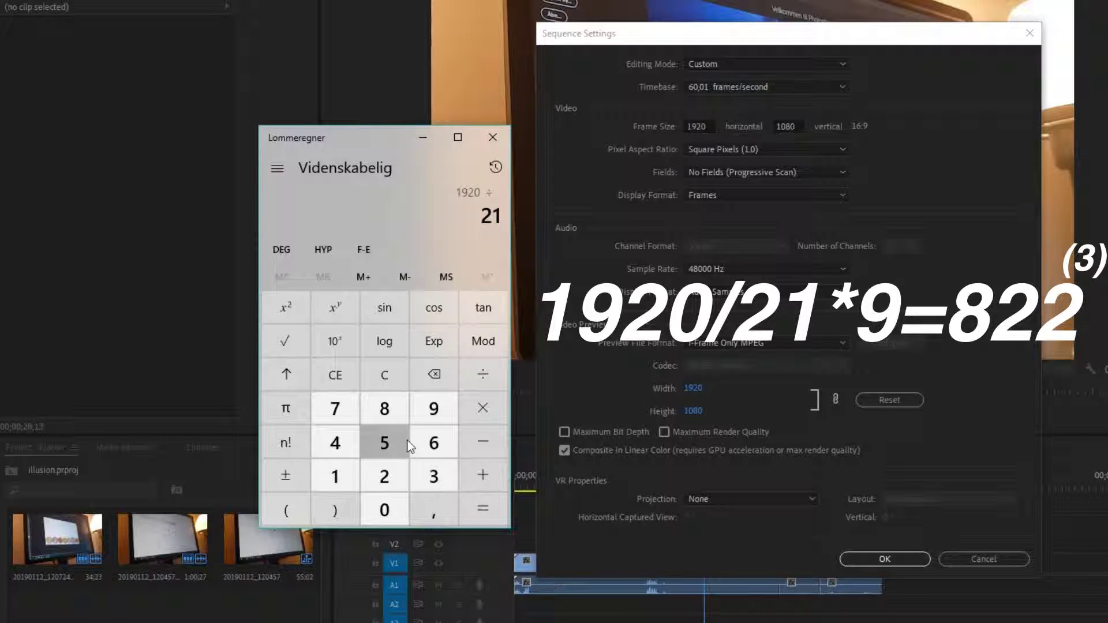
{"action": "left_click", "coordinate": [481, 409]}
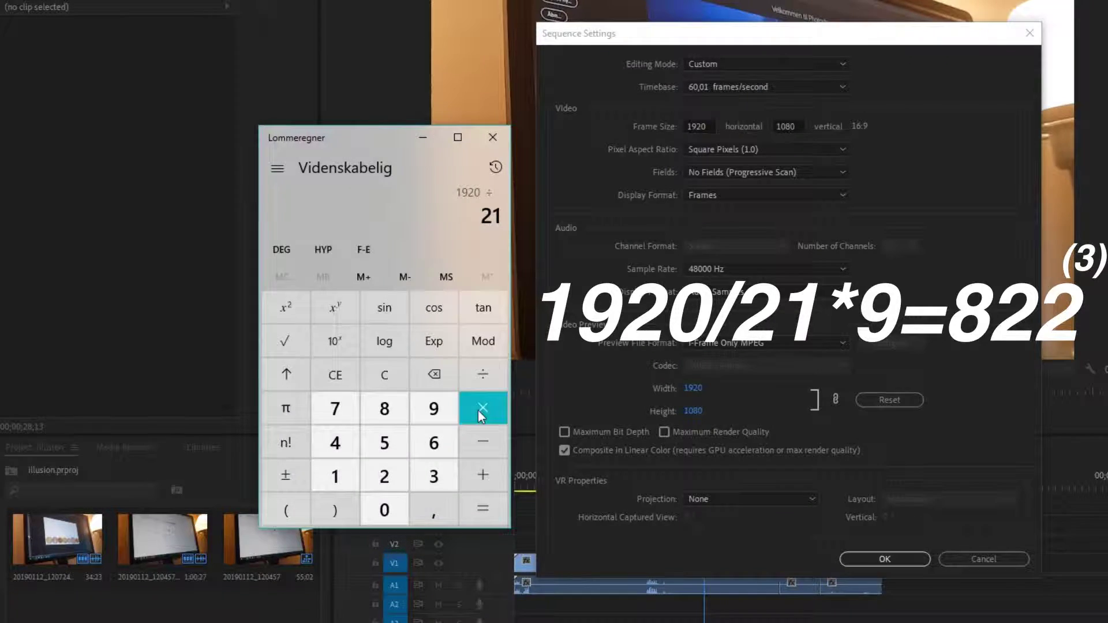
{"action": "left_click", "coordinate": [435, 413]}
{"action": "left_click", "coordinate": [491, 508]}
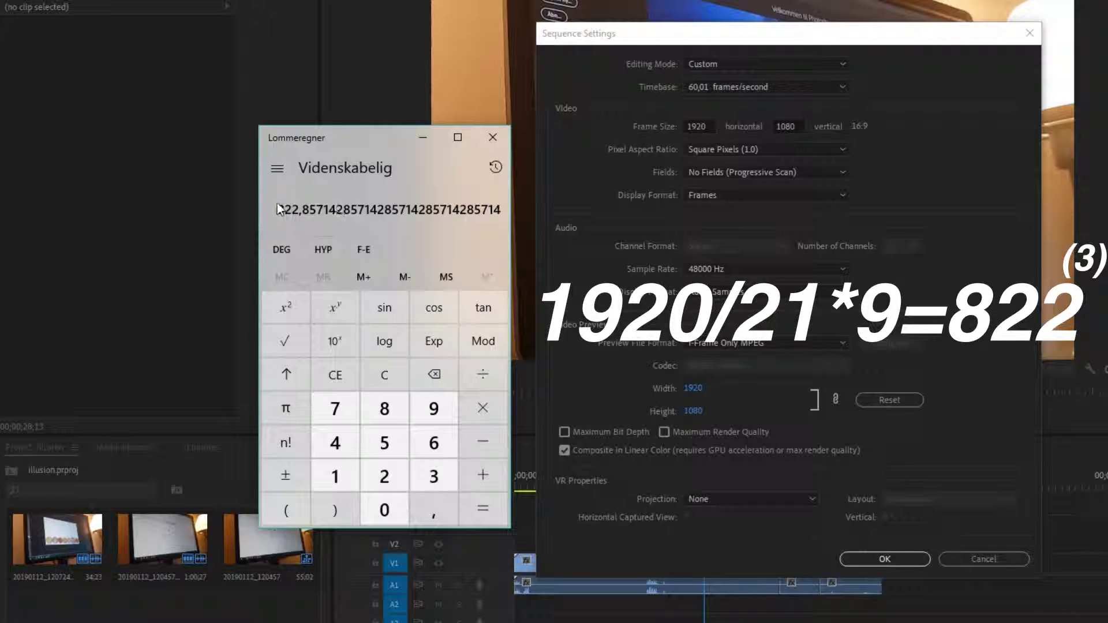
Step: Set the sequence frame height to 823 and apply it, accepting preview deletion
{"action": "left_click", "coordinate": [946, 164]}
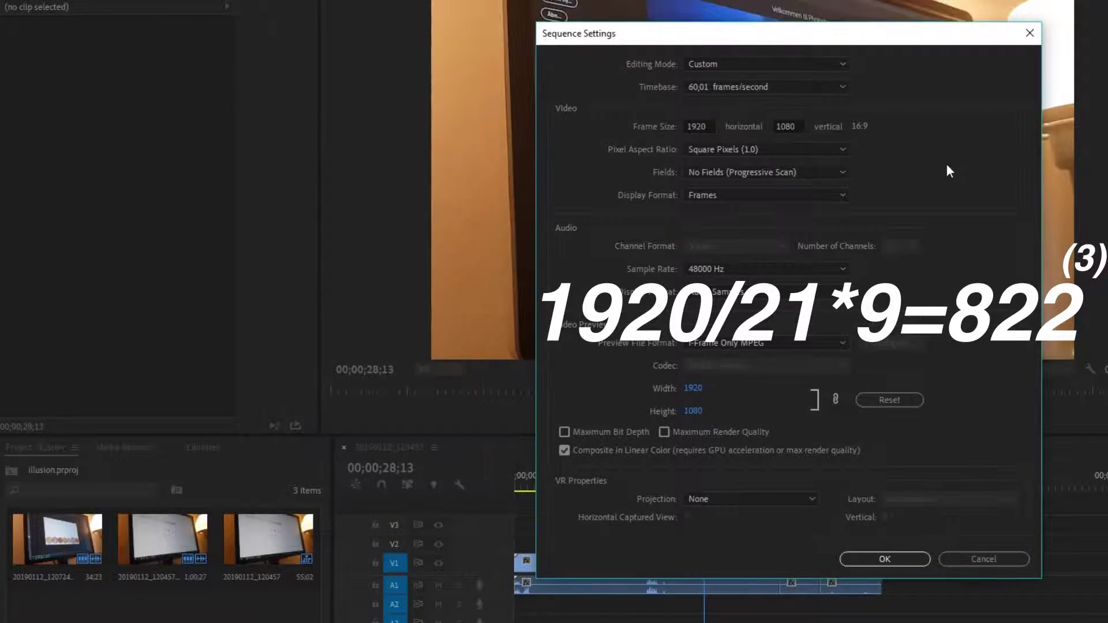
{"action": "left_click", "coordinate": [786, 126]}
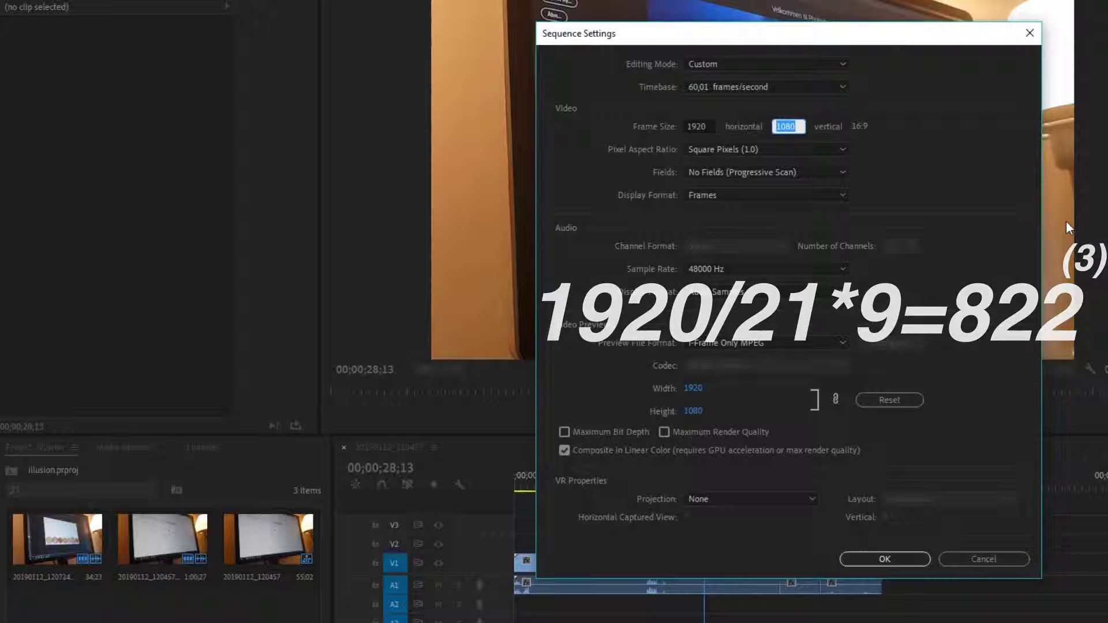
{"action": "type", "text": "823"}
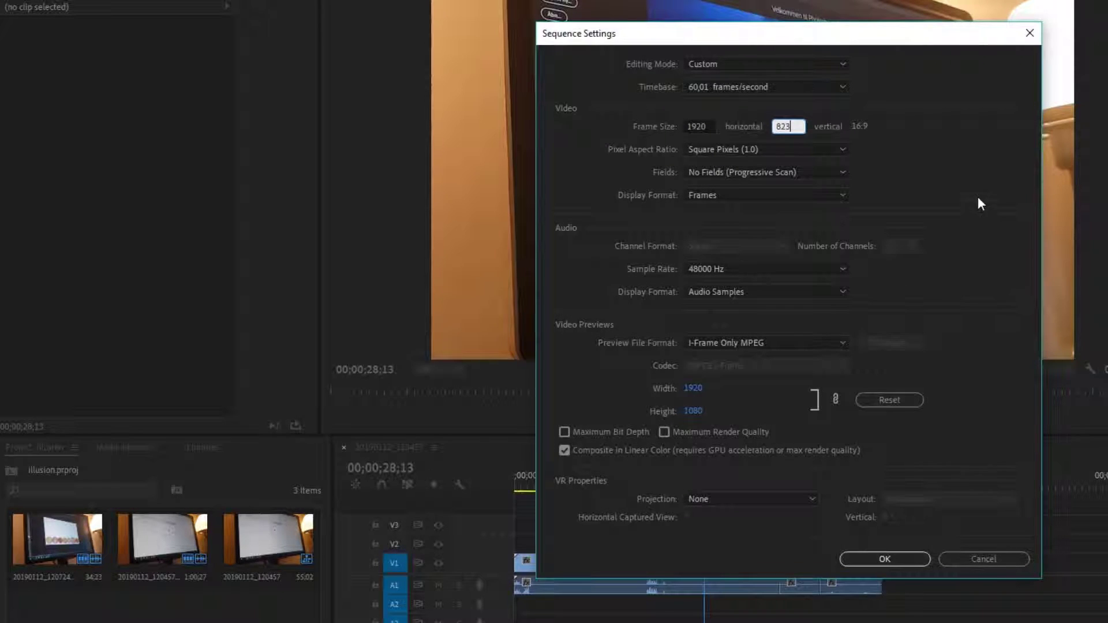
{"action": "left_click", "coordinate": [920, 139]}
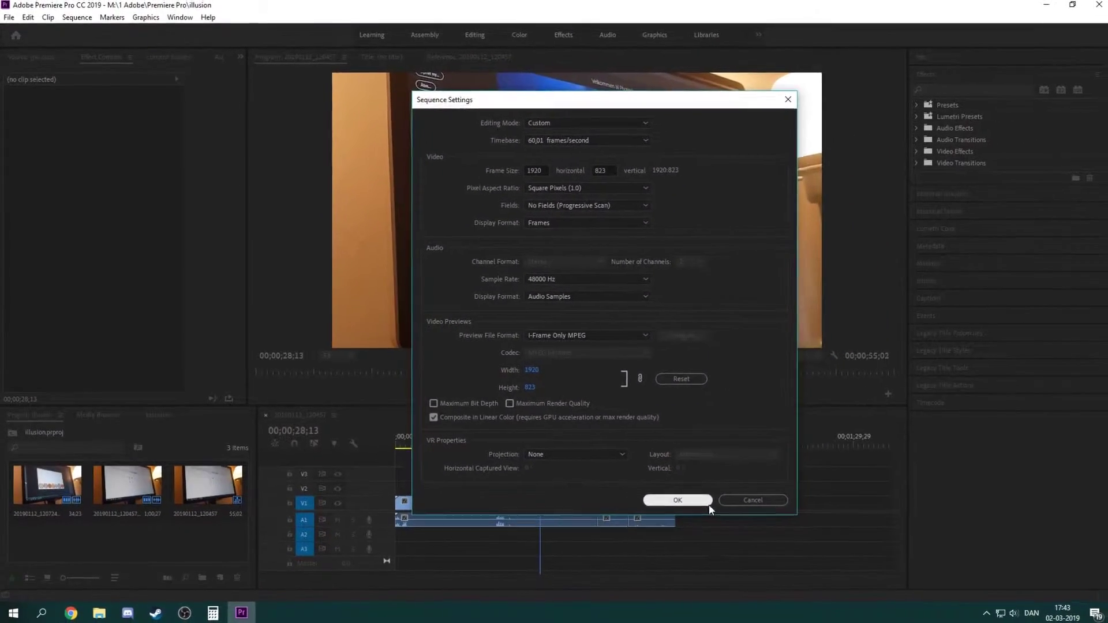
{"action": "left_click", "coordinate": [707, 505]}
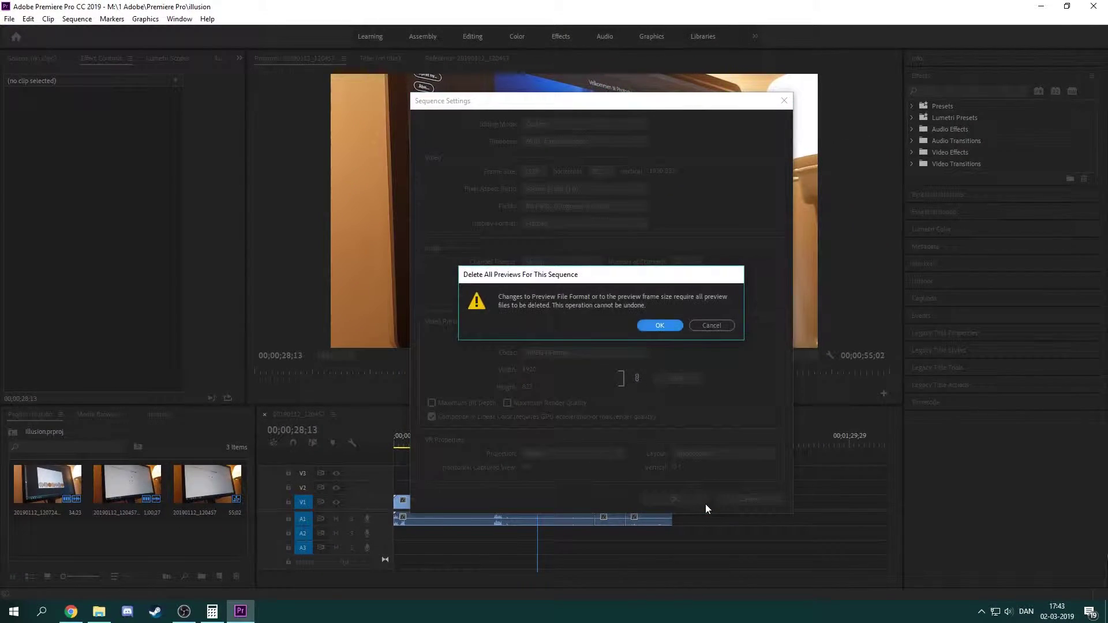
{"action": "left_click", "coordinate": [671, 328]}
Step: Step forward one frame and set the Program monitor zoom to 50%
{"action": "key", "text": "Right"}
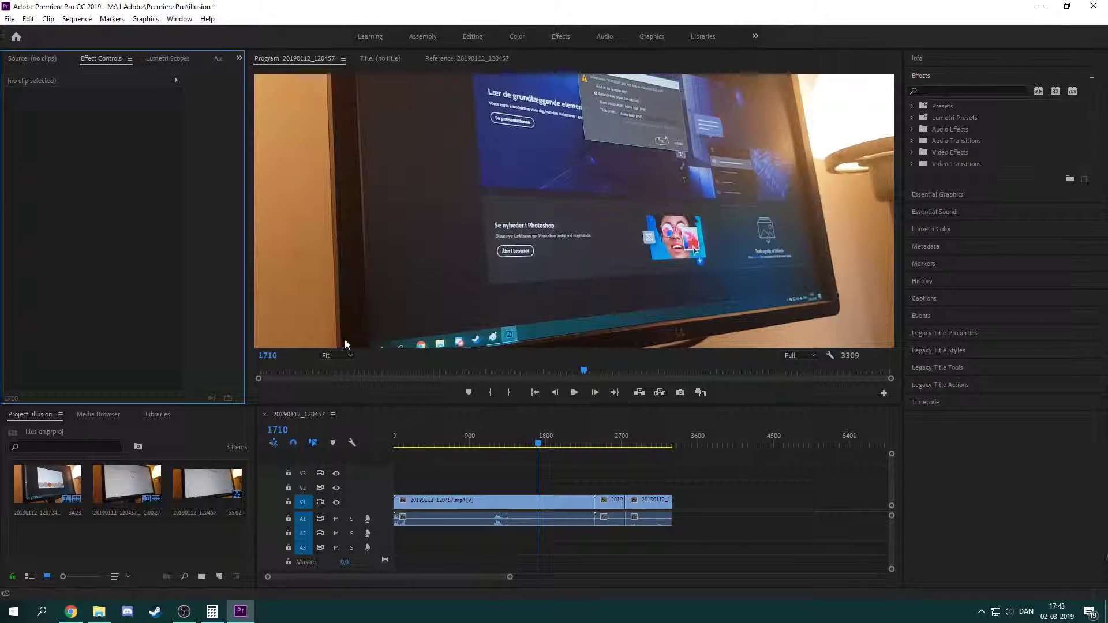
{"action": "left_click", "coordinate": [344, 354]}
{"action": "left_click", "coordinate": [343, 404]}
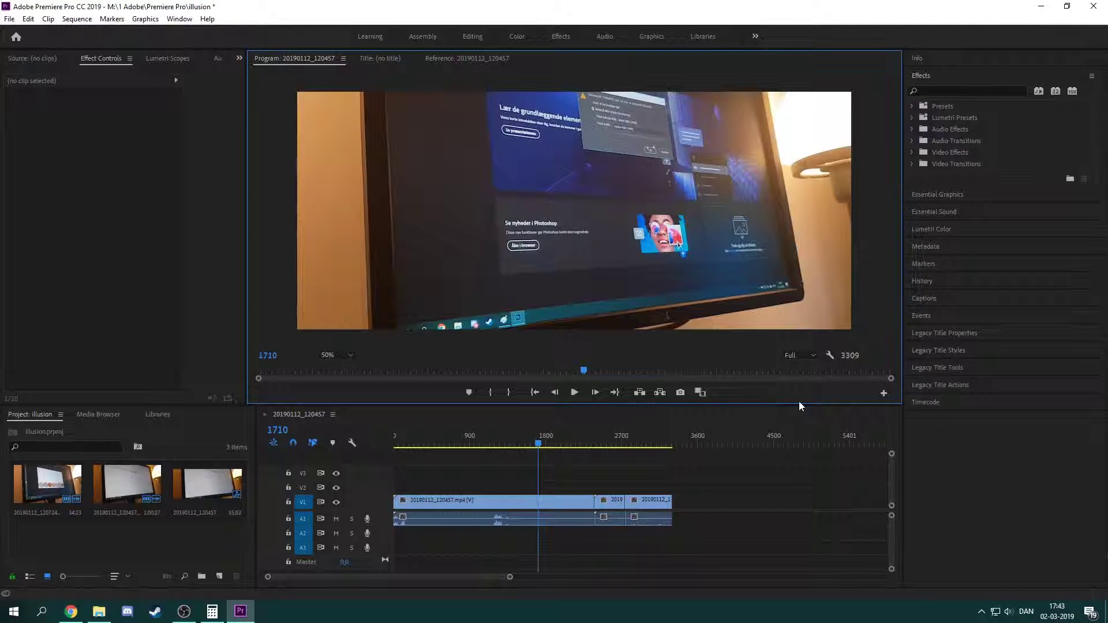
Step: Reopen Sequence Settings, then bring Calculator forward and clear the previous result
{"action": "left_click", "coordinate": [78, 19]}
{"action": "left_click", "coordinate": [104, 31]}
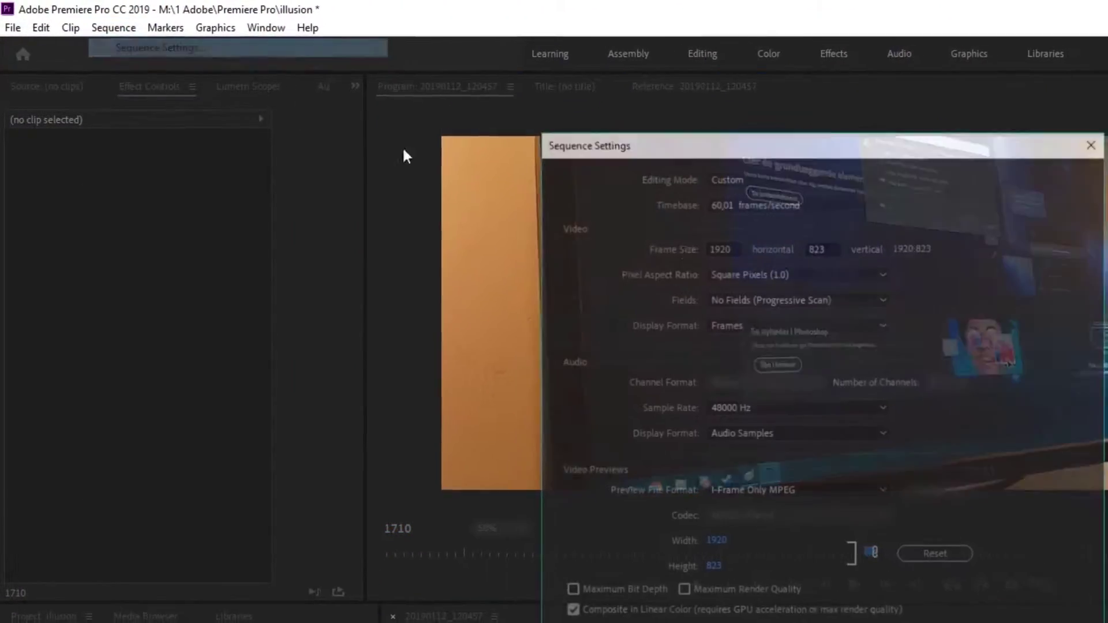
{"action": "left_click", "coordinate": [218, 611]}
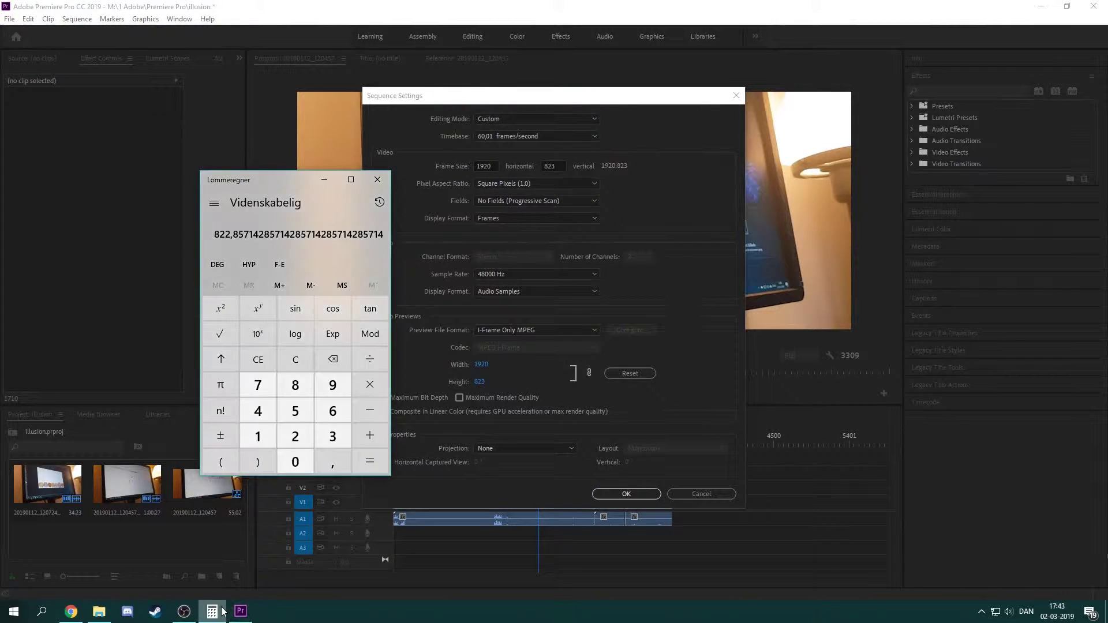
{"action": "left_click", "coordinate": [295, 359]}
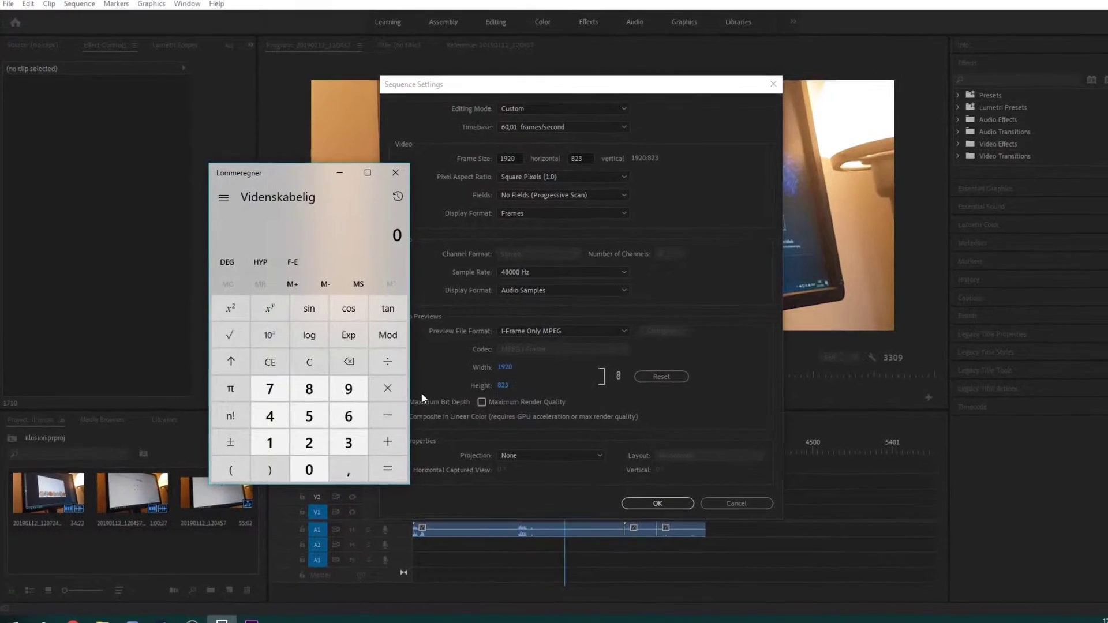
{"action": "type", "text": "1920"}
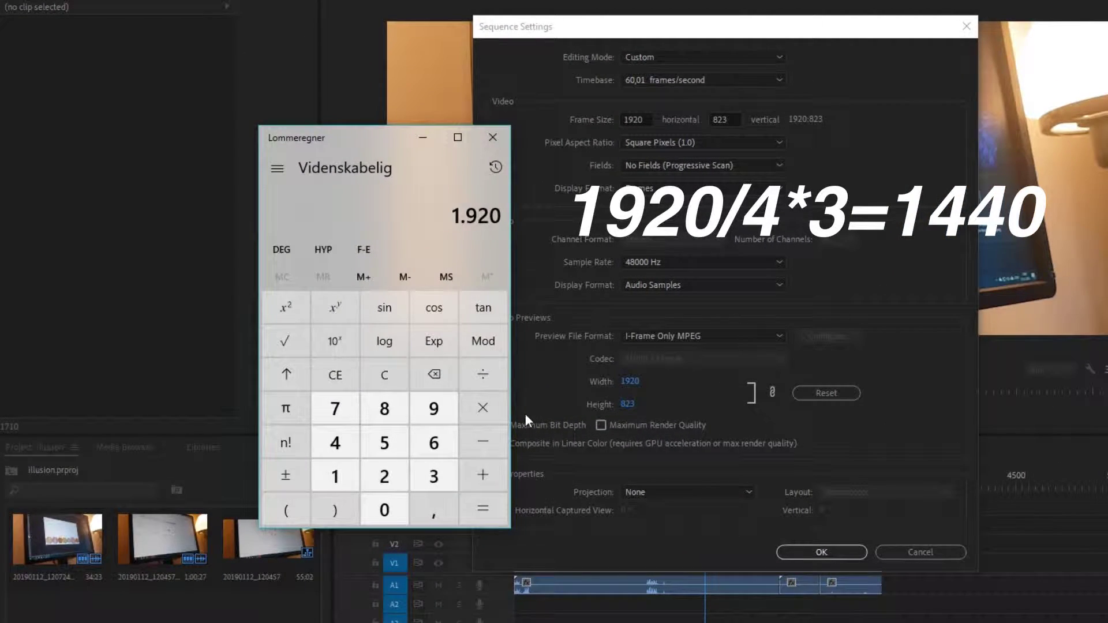
Step: Calculate 1920 ÷ 4 × 3 = 1440 for the 4:3 frame height
{"action": "left_click", "coordinate": [482, 372]}
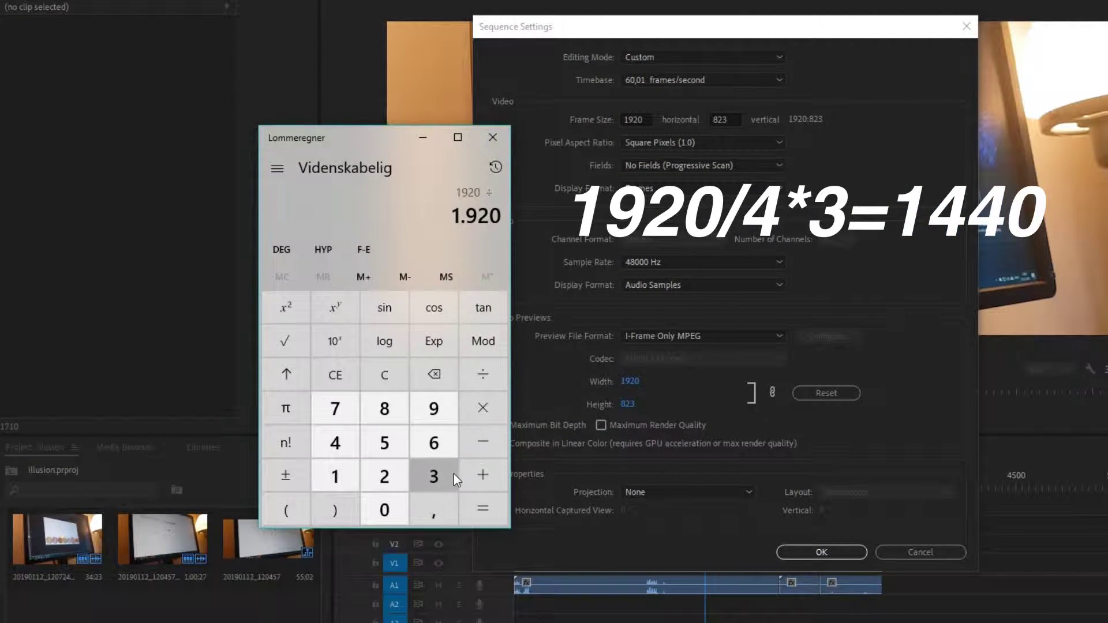
{"action": "left_click", "coordinate": [351, 452]}
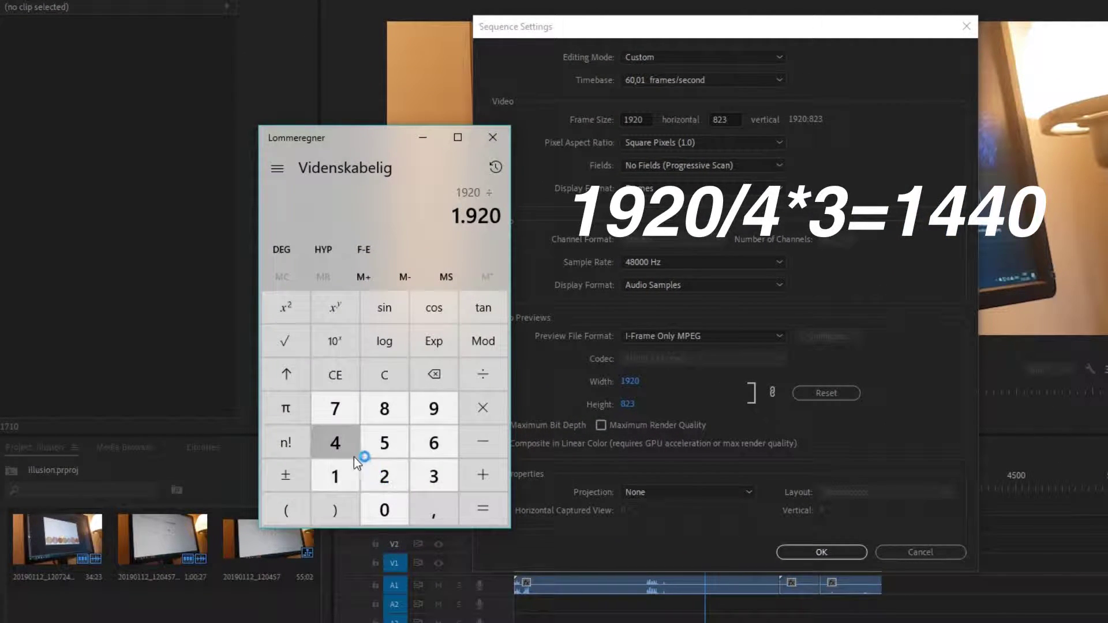
{"action": "left_click", "coordinate": [483, 403]}
{"action": "left_click", "coordinate": [431, 475]}
{"action": "left_click", "coordinate": [485, 508]}
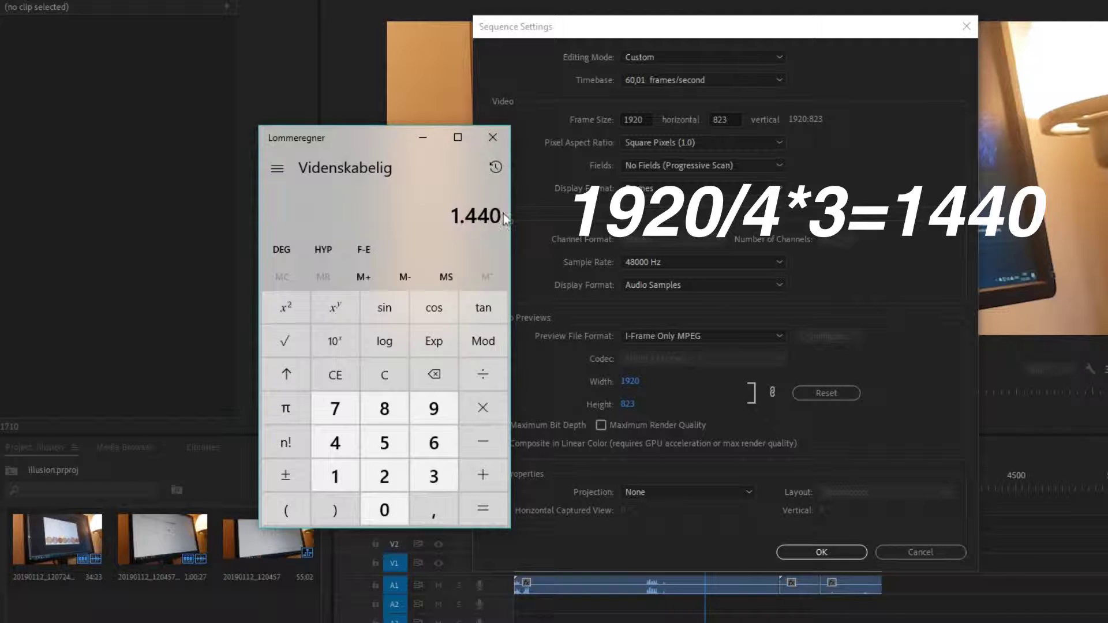
{"action": "left_click", "coordinate": [860, 180]}
Step: Set frame height to 1440, apply with previews deleted, and fit the monitor view
{"action": "double_click", "coordinate": [735, 120]}
{"action": "type", "text": "1440"}
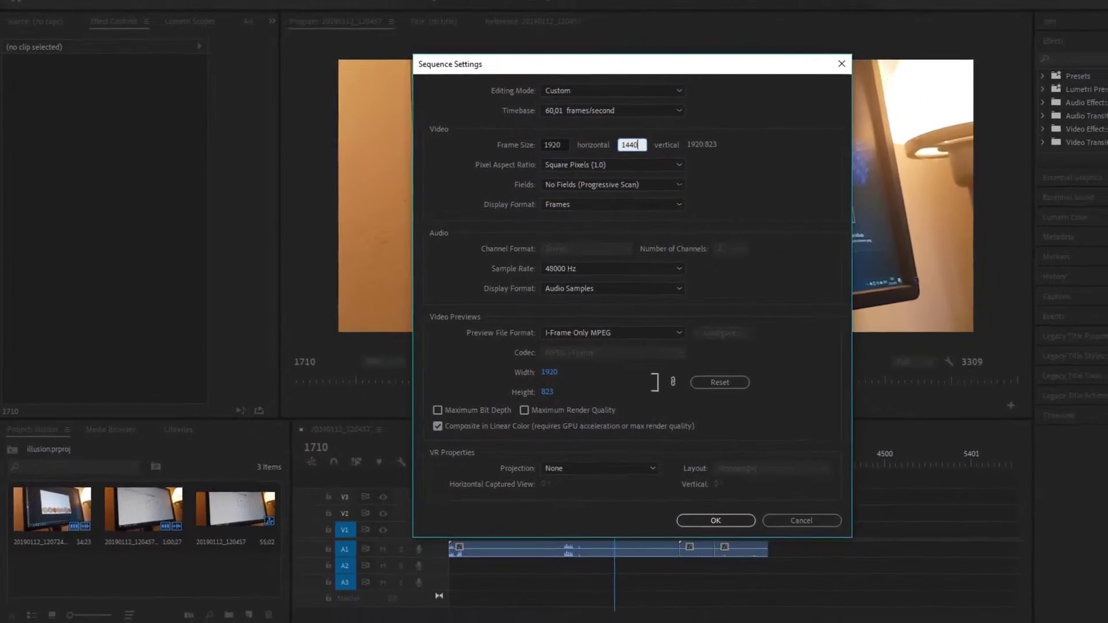
{"action": "key", "text": "Tab"}
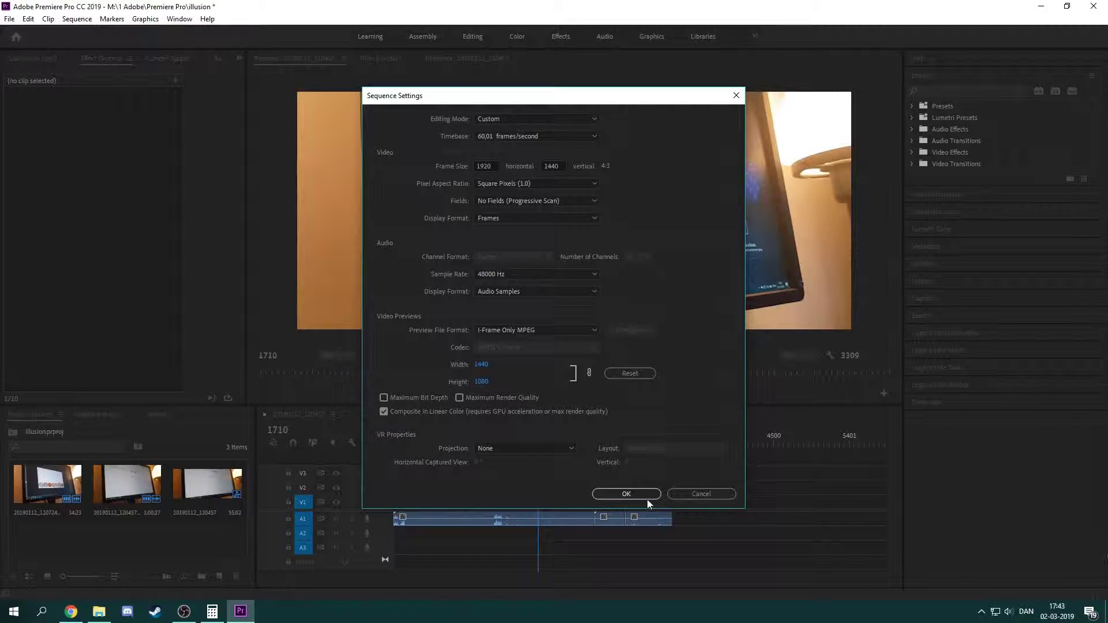
{"action": "left_click", "coordinate": [627, 495]}
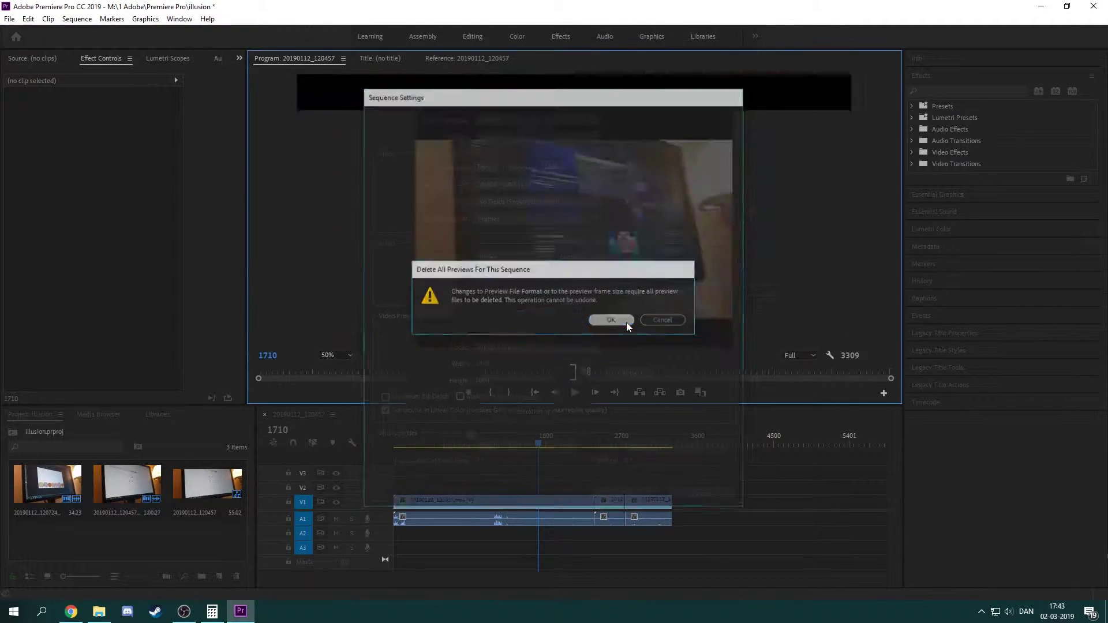
{"action": "left_click", "coordinate": [626, 322]}
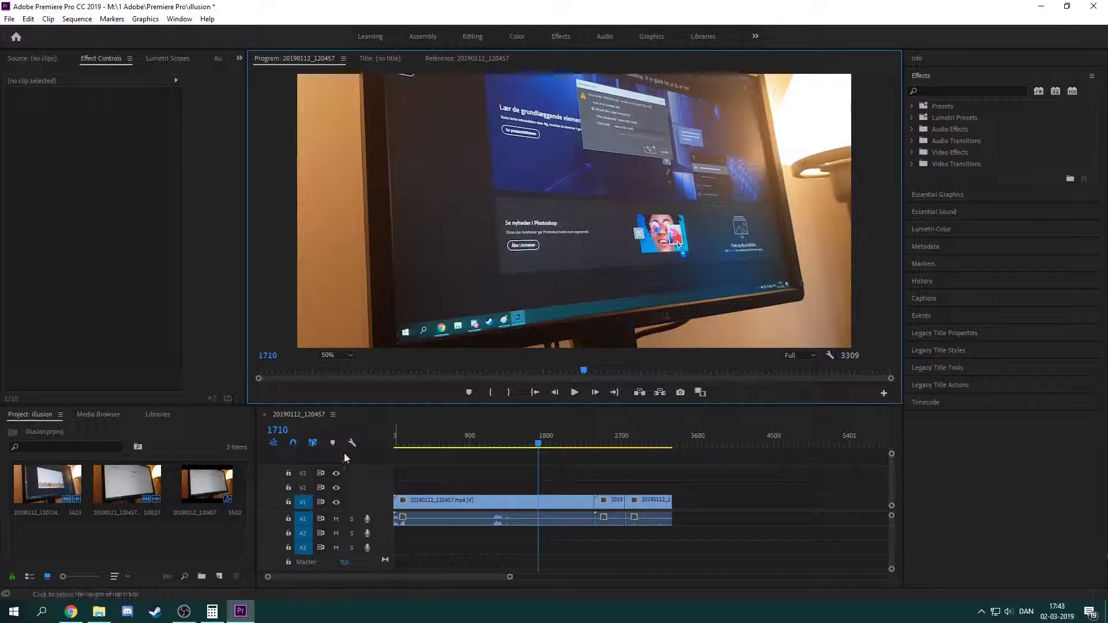
{"action": "left_click", "coordinate": [302, 415]}
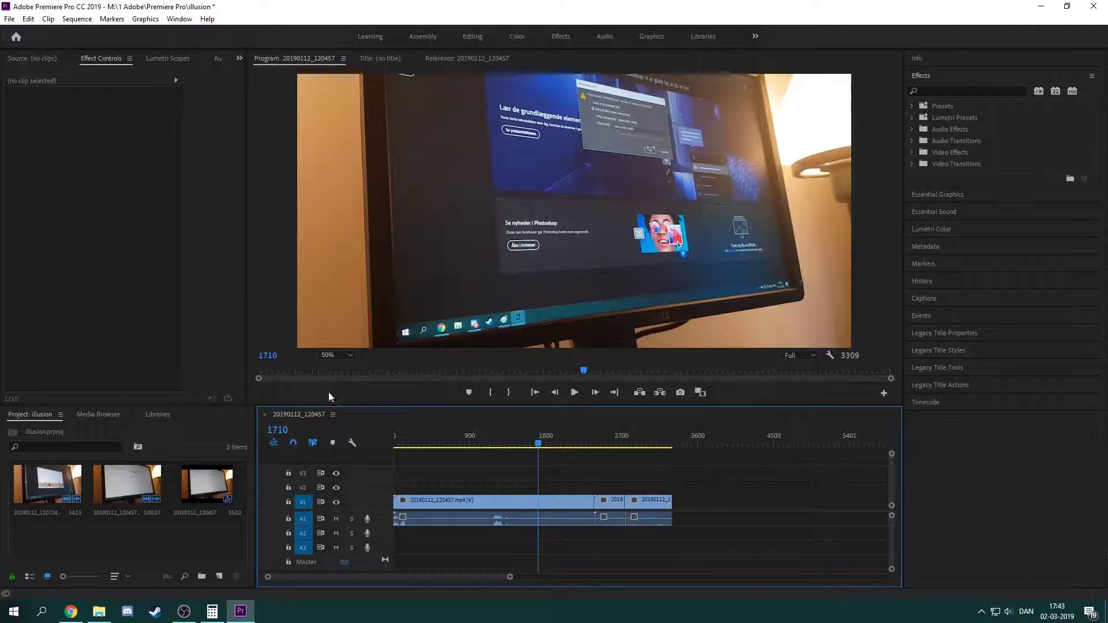
{"action": "left_click", "coordinate": [338, 355]}
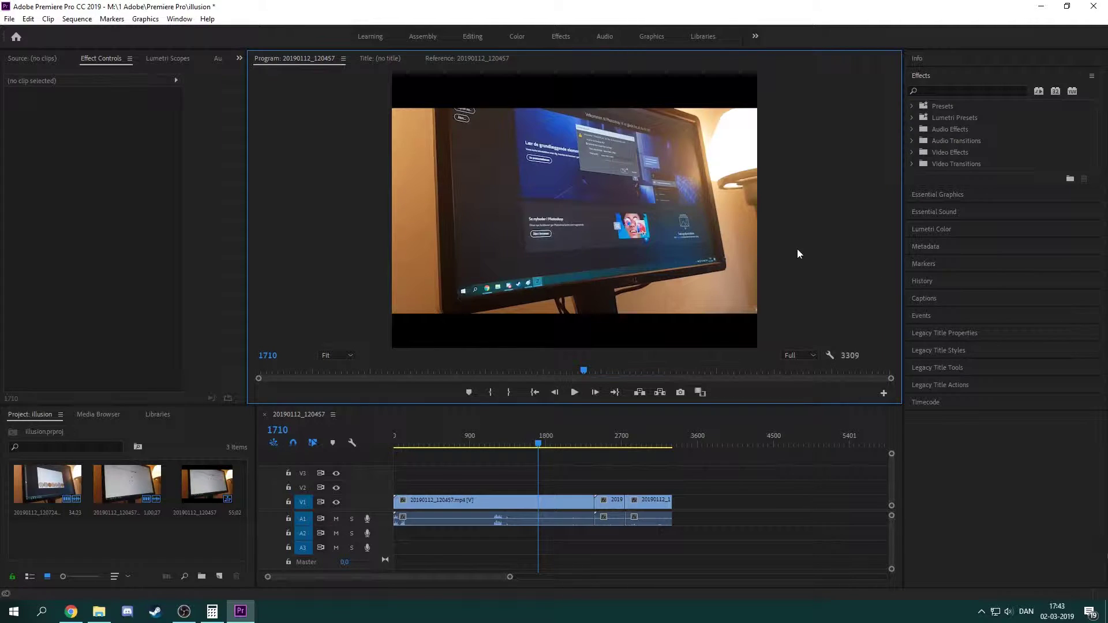
Step: Set the first V1 clip's Scale to 135, then move the playhead back to the coin shot
{"action": "left_click", "coordinate": [551, 507]}
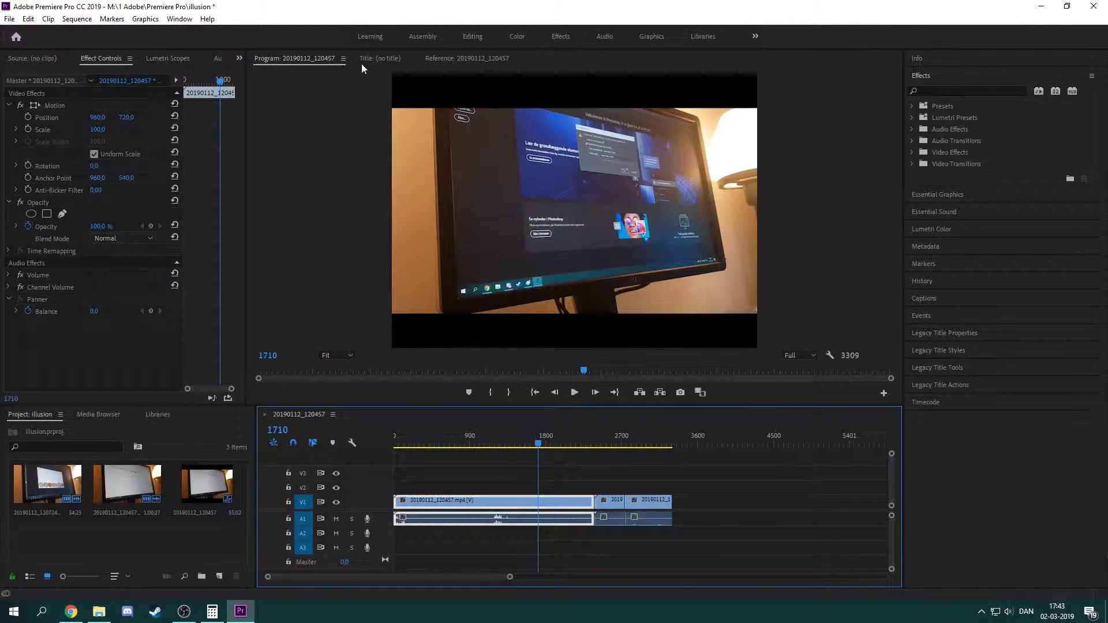
{"action": "left_click", "coordinate": [99, 132]}
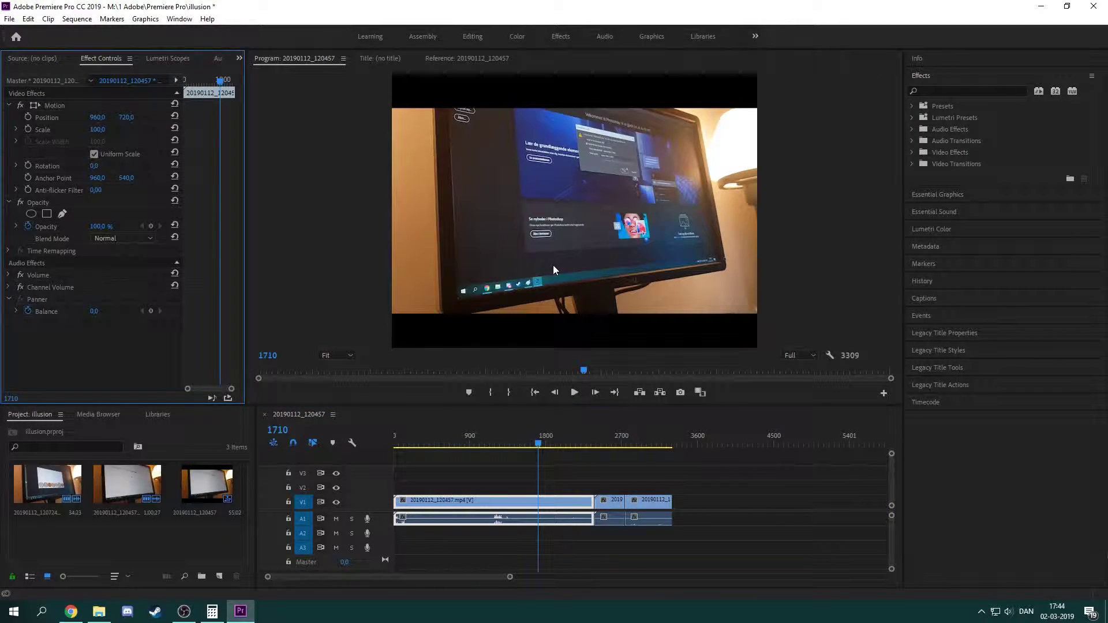
{"action": "left_click", "coordinate": [98, 129]}
{"action": "type", "text": "150"}
{"action": "key", "text": "Return"}
{"action": "left_click_drag", "start_coordinate": [98, 129], "coordinate": [94, 129]}
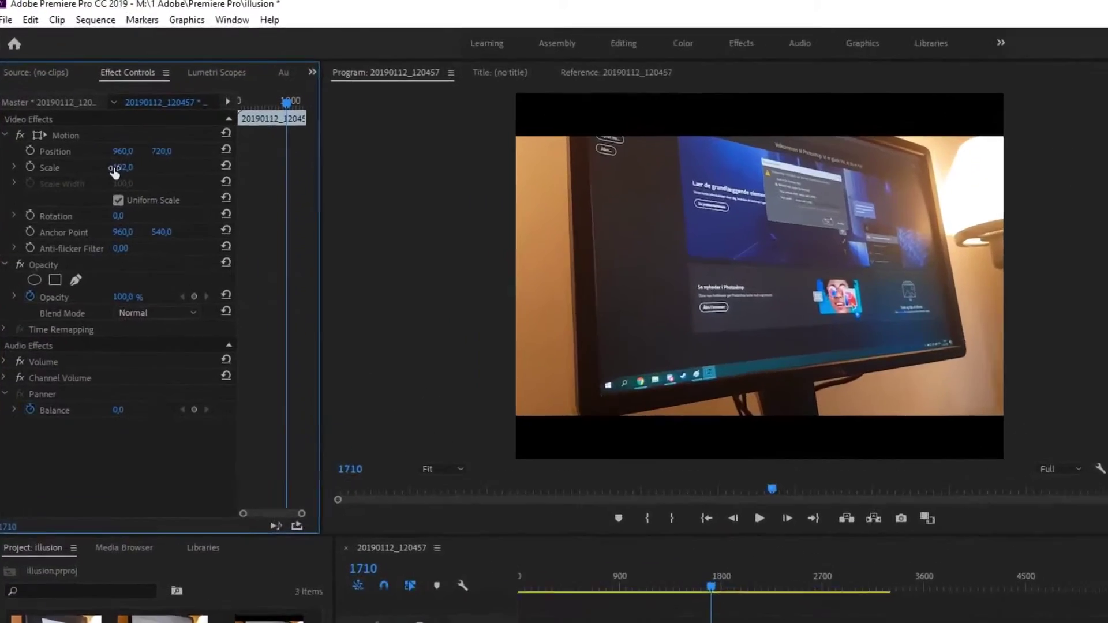
{"action": "left_click", "coordinate": [98, 130]}
{"action": "type", "text": "135"}
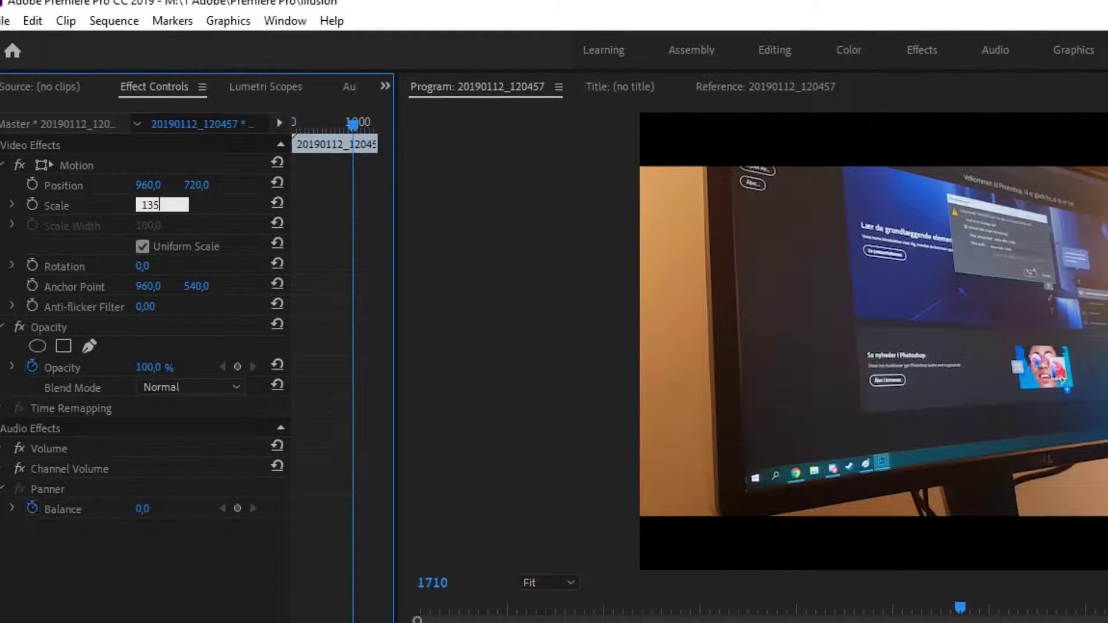
{"action": "key", "text": "Return"}
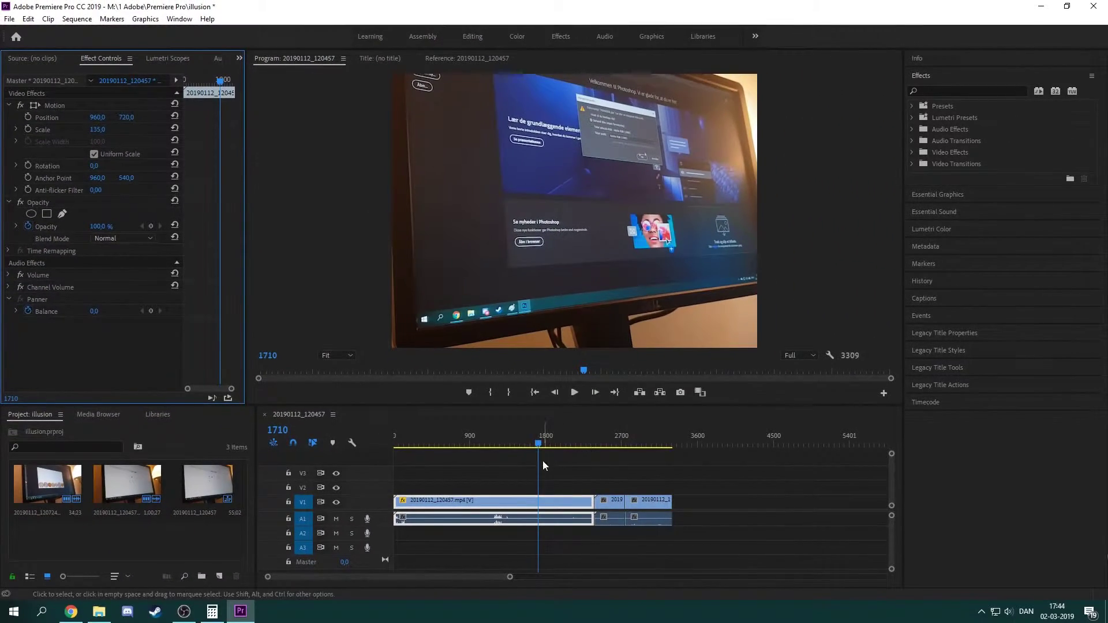
{"action": "left_click_drag", "start_coordinate": [533, 436], "coordinate": [461, 440]}
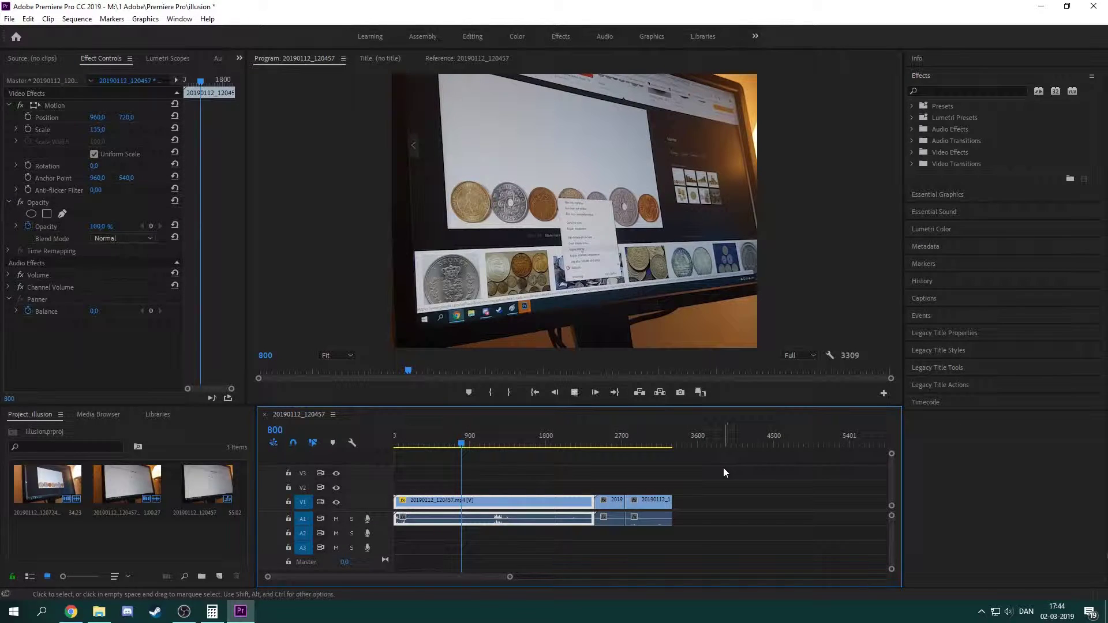
{"action": "left_click", "coordinate": [470, 454]}
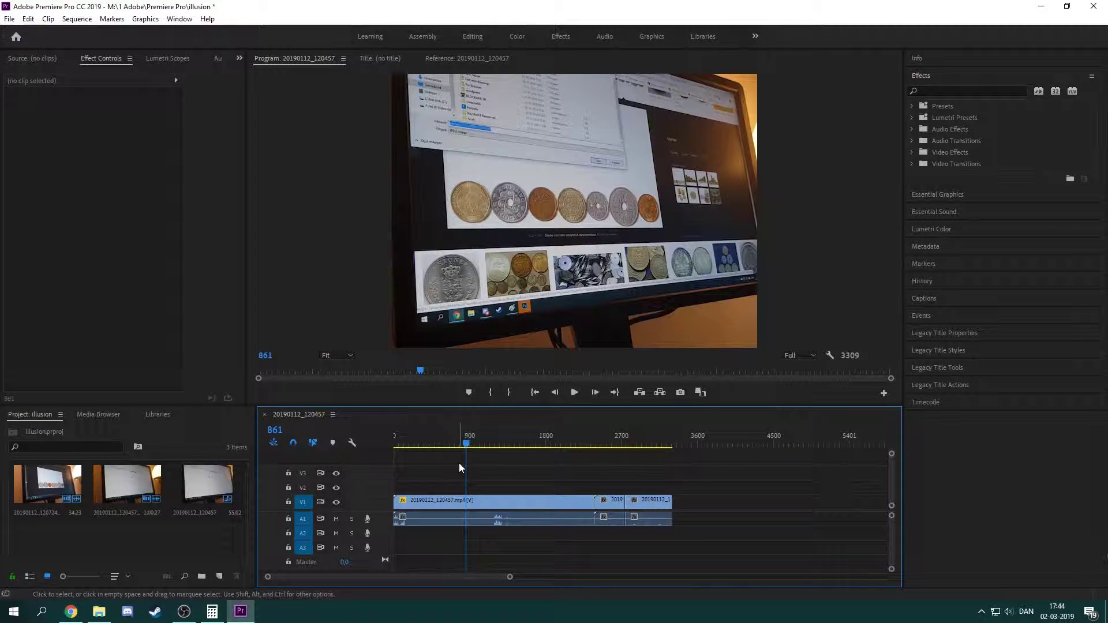